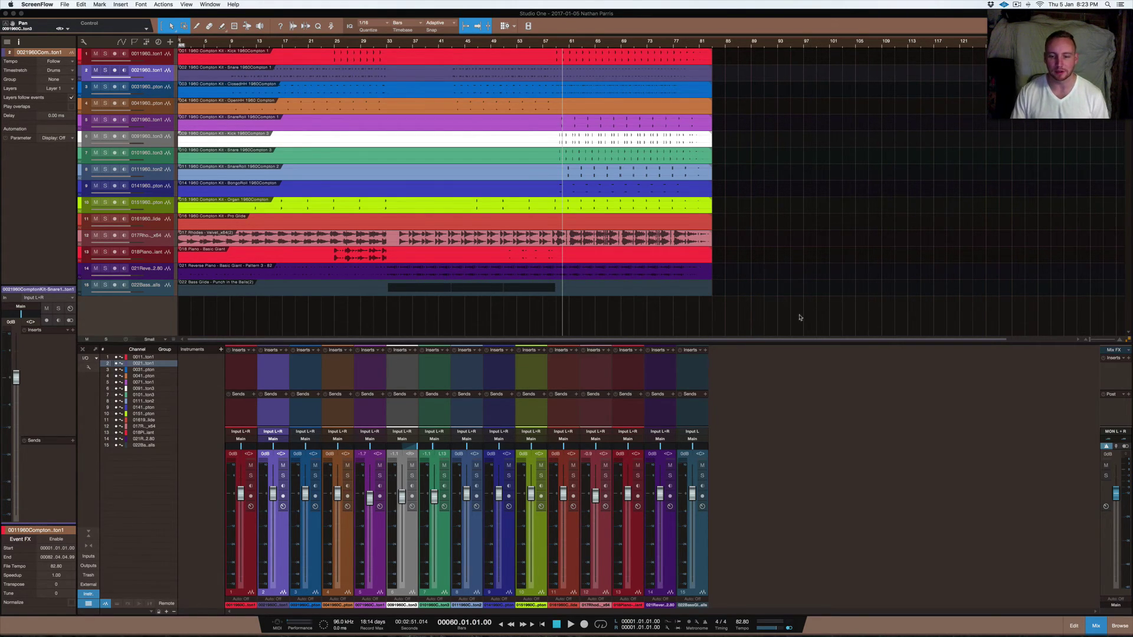
# Bring Studio One to the front and browse the Edit and File menus.
pyautogui.click(83, 16)
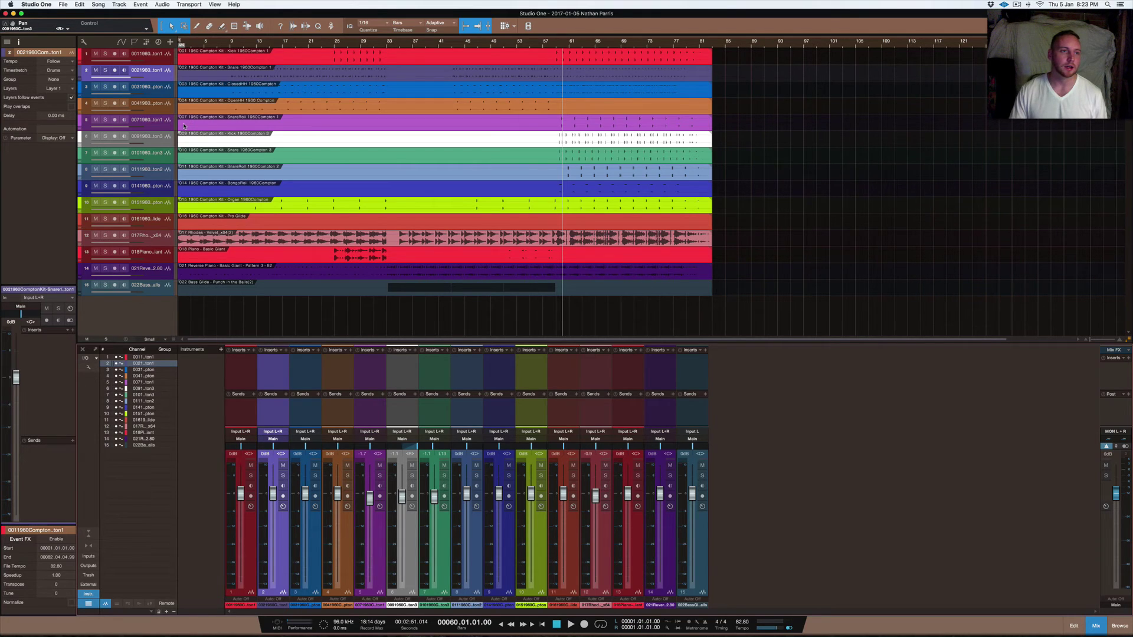
pyautogui.click(63, 4)
pyautogui.moveTo(79, 4)
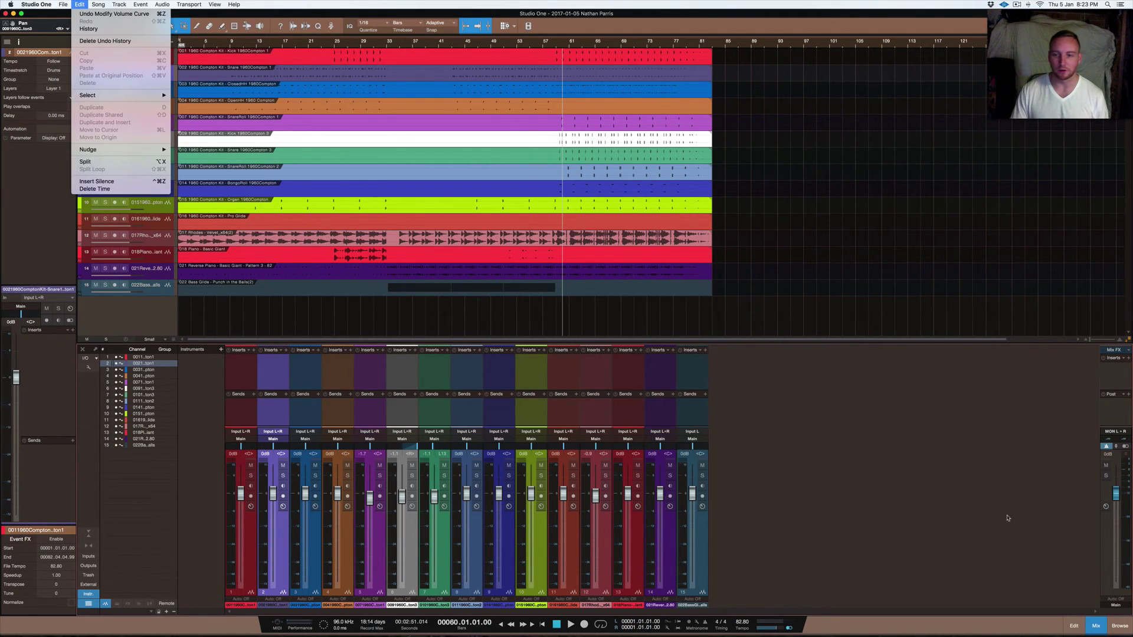
pyautogui.press('Escape')
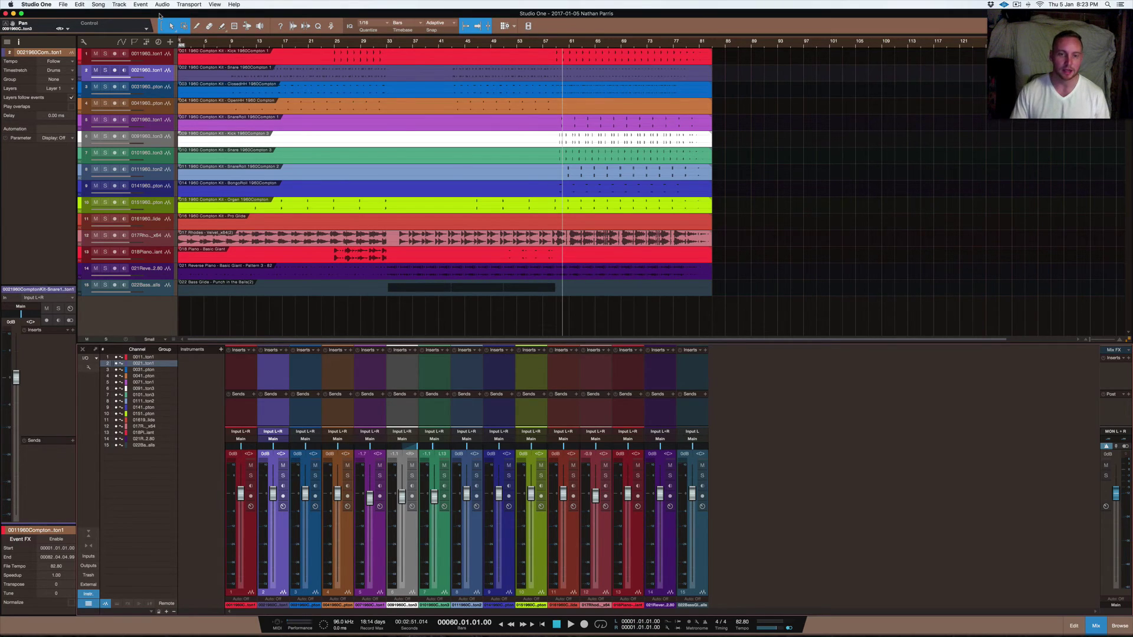
pyautogui.click(63, 5)
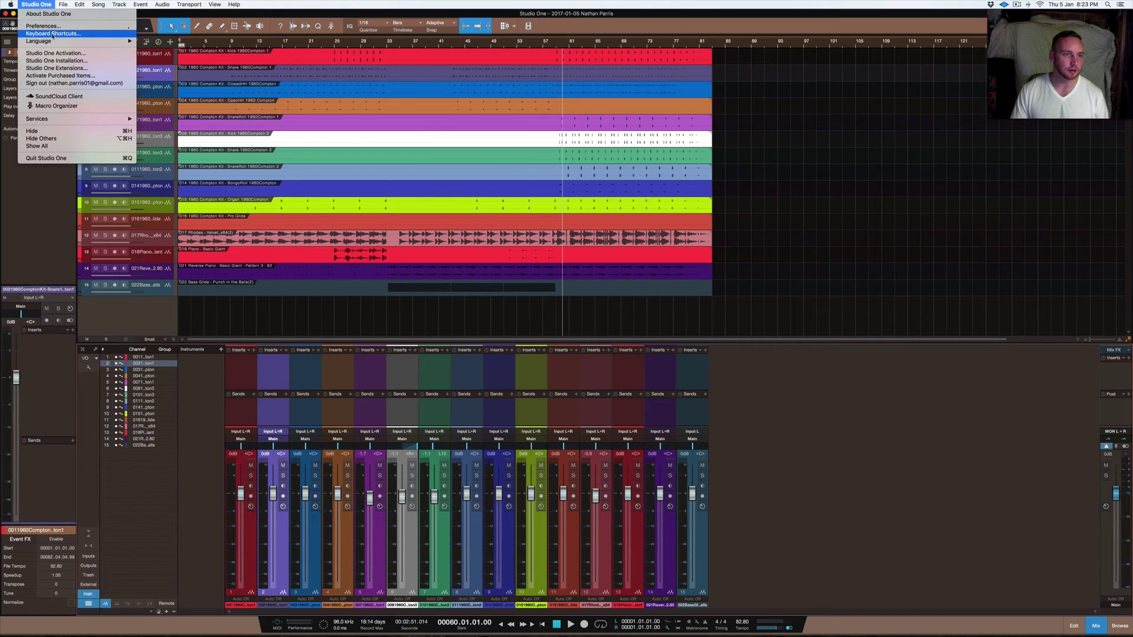
pyautogui.click(660, 169)
# Open Preferences with Cmd+, move the window right, and show the General page.
pyautogui.press('super+comma')
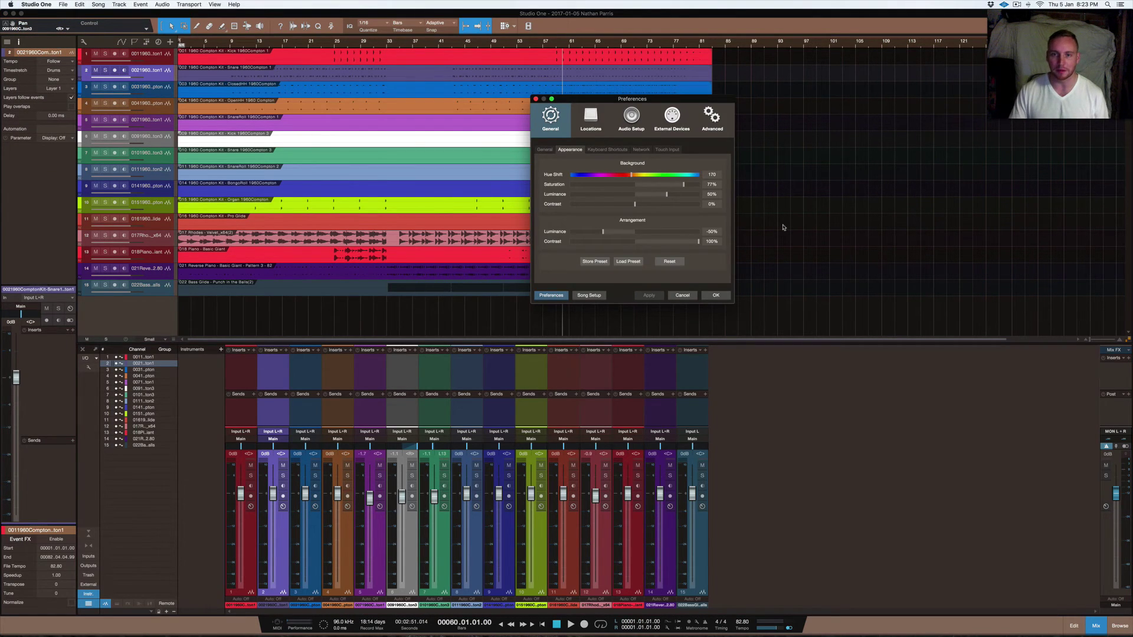
pyautogui.moveTo(660, 103); pyautogui.dragTo(850, 133)
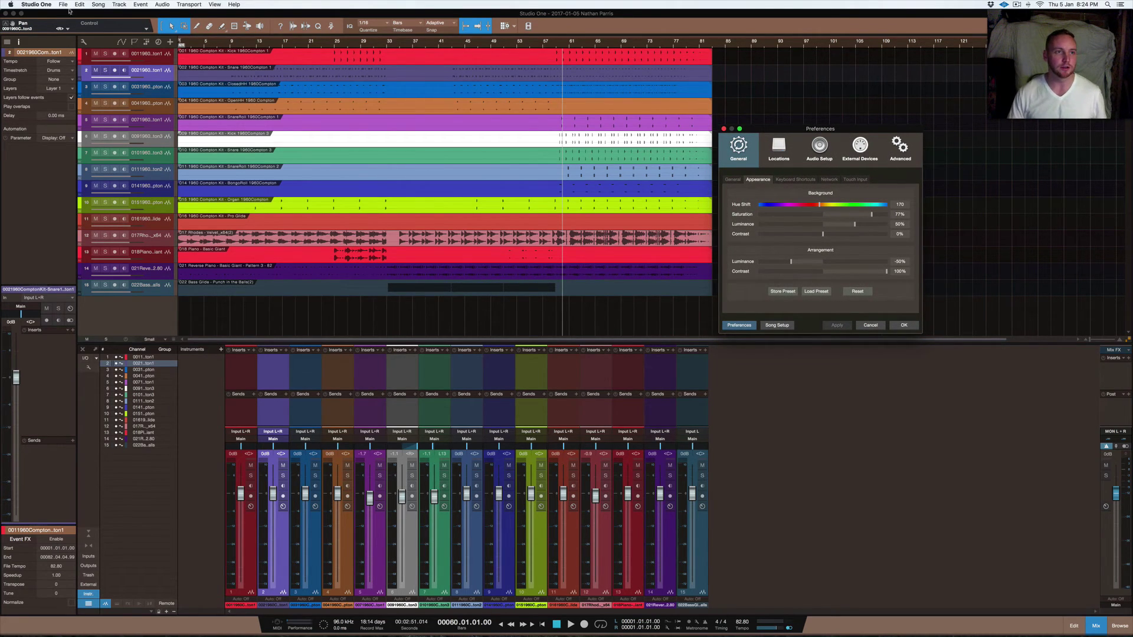
pyautogui.click(36, 5)
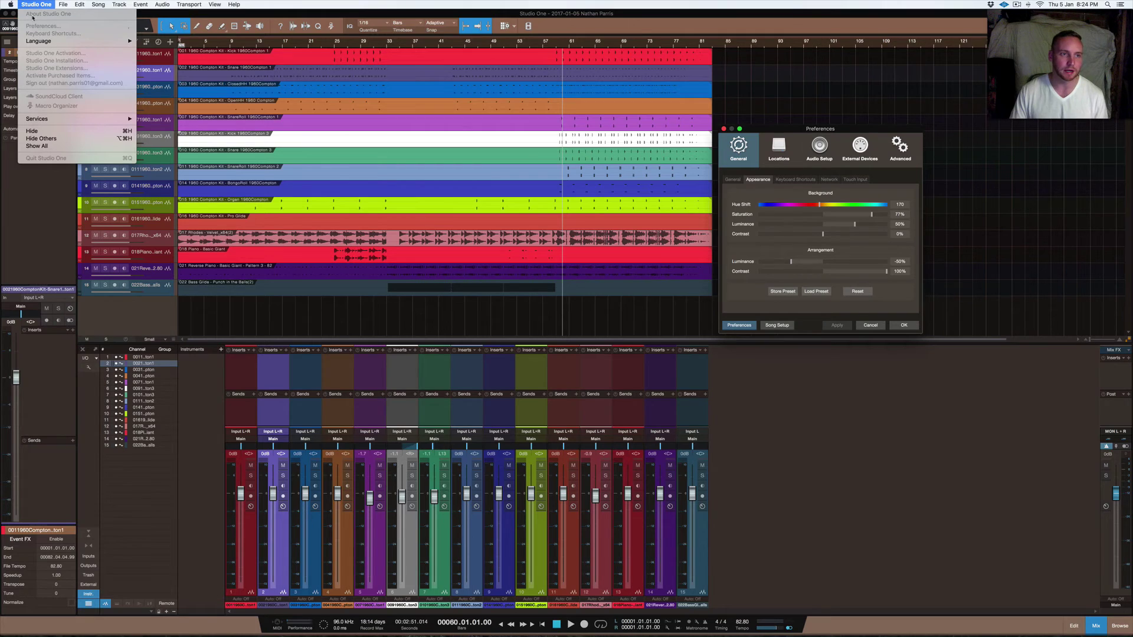
pyautogui.click(822, 132)
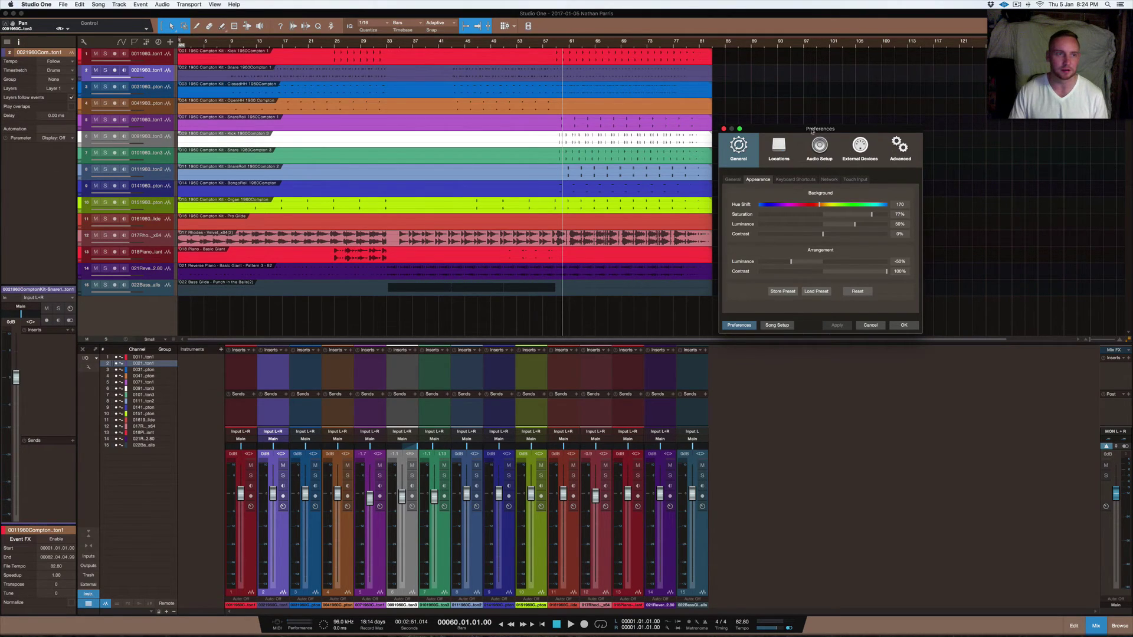
pyautogui.click(733, 179)
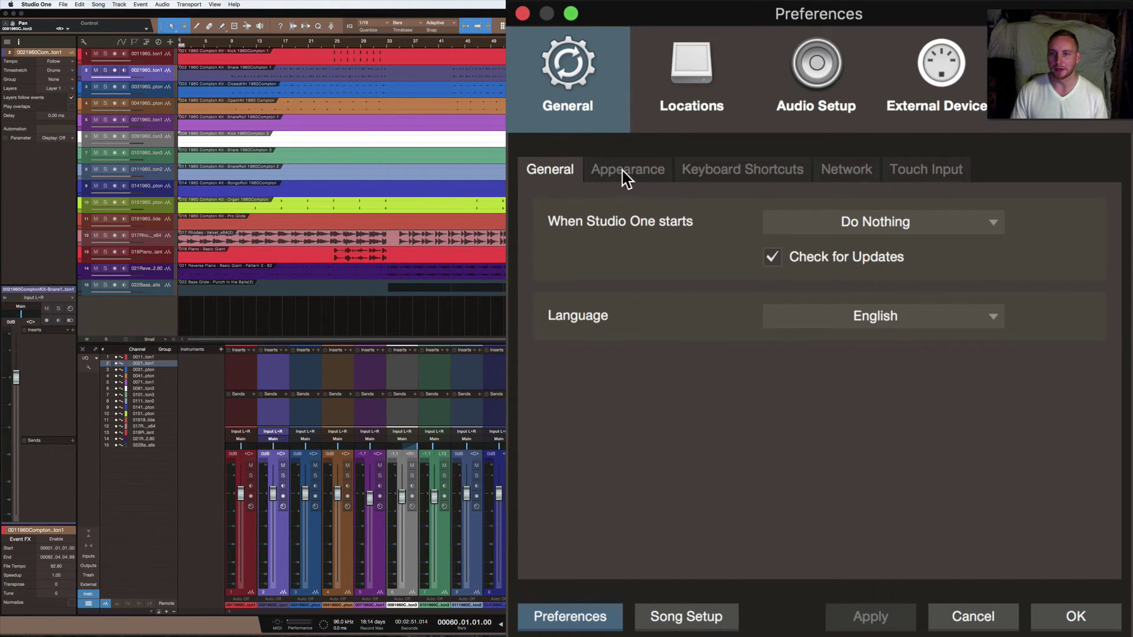
# Go to the Appearance page and try out background hue shift values.
pyautogui.click(758, 180)
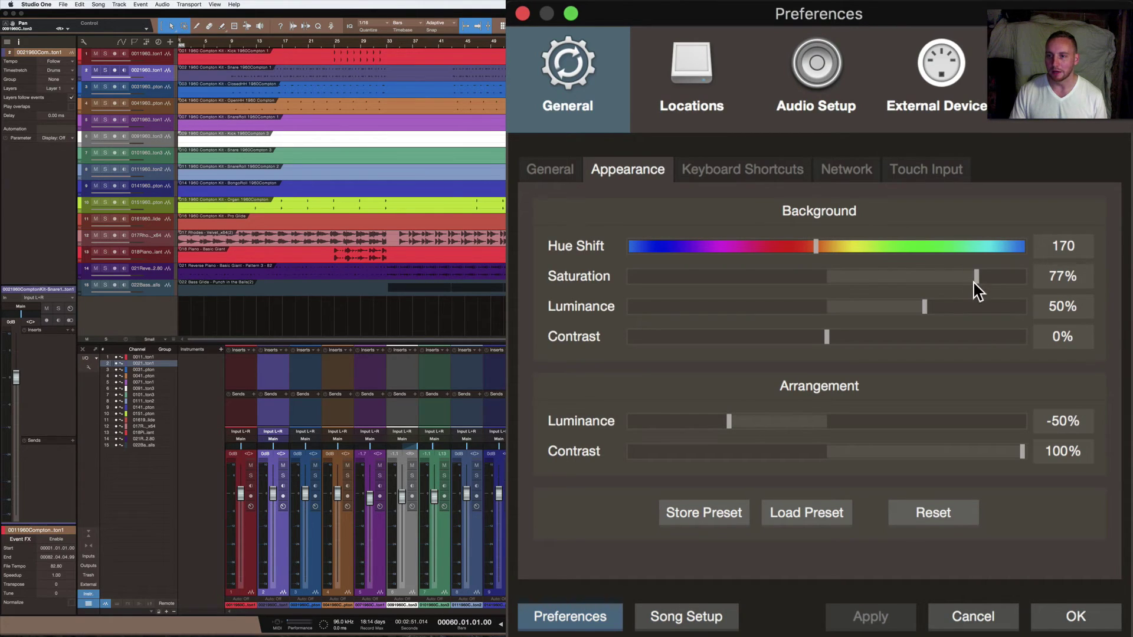
pyautogui.moveTo(819, 245); pyautogui.dragTo(1017, 253)
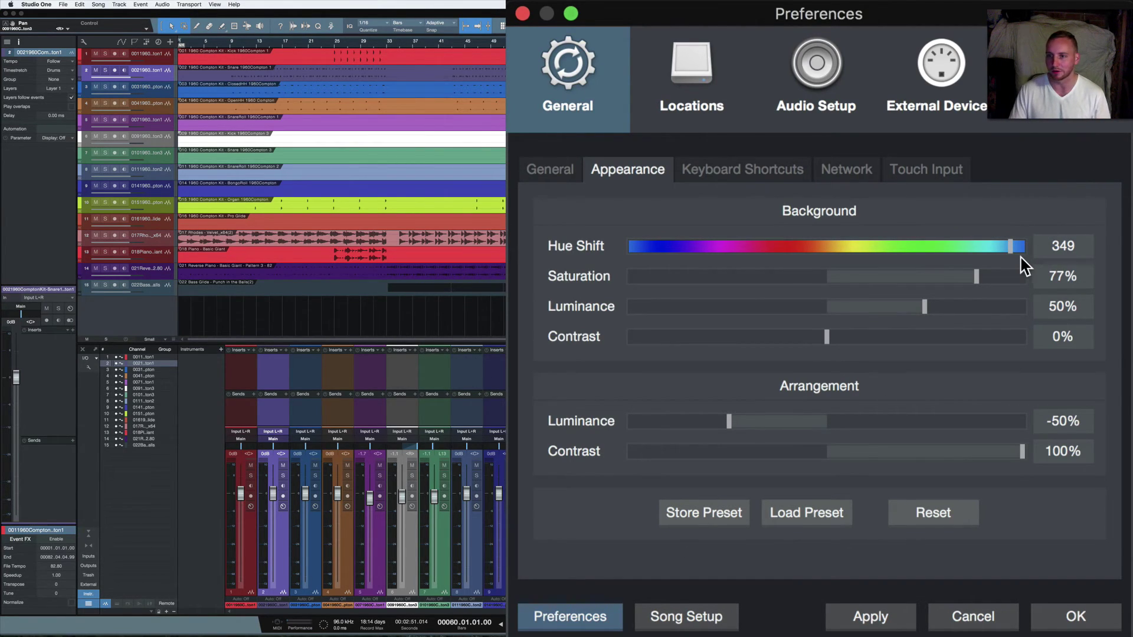
pyautogui.moveTo(1012, 247); pyautogui.dragTo(646, 248)
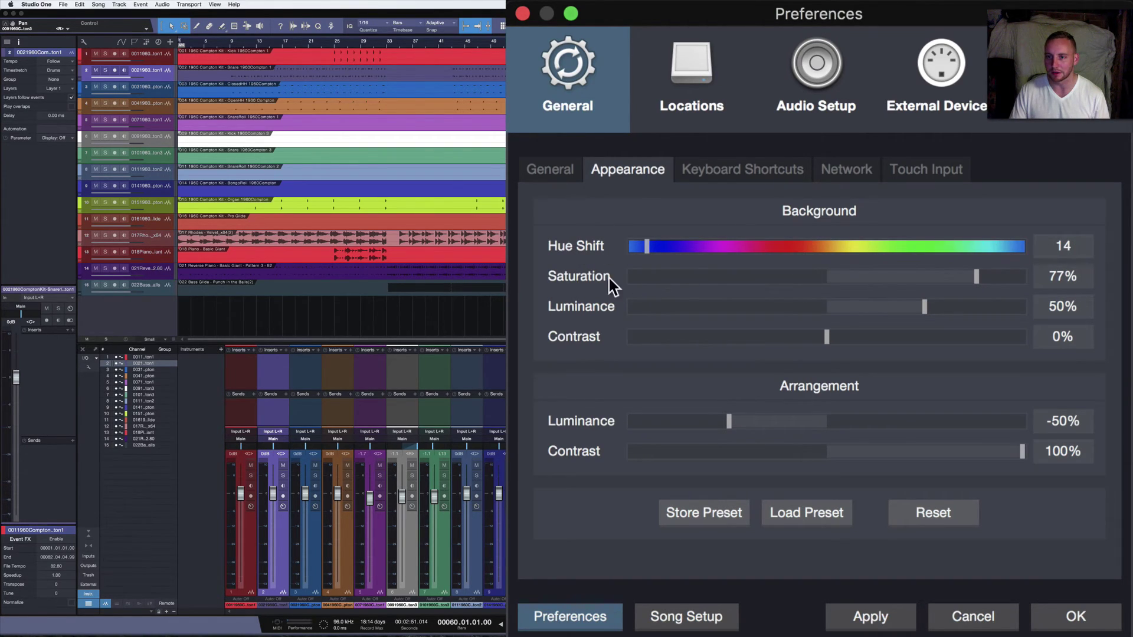
pyautogui.moveTo(732, 26)
pyautogui.mouseDown()
pyautogui.moveTo(747, 23)
pyautogui.moveTo(736, 27)
pyautogui.mouseUp()
# Set background saturation to 48% and the background hue shift to 234.
pyautogui.click(979, 278)
pyautogui.moveTo(921, 284); pyautogui.dragTo(1036, 283)
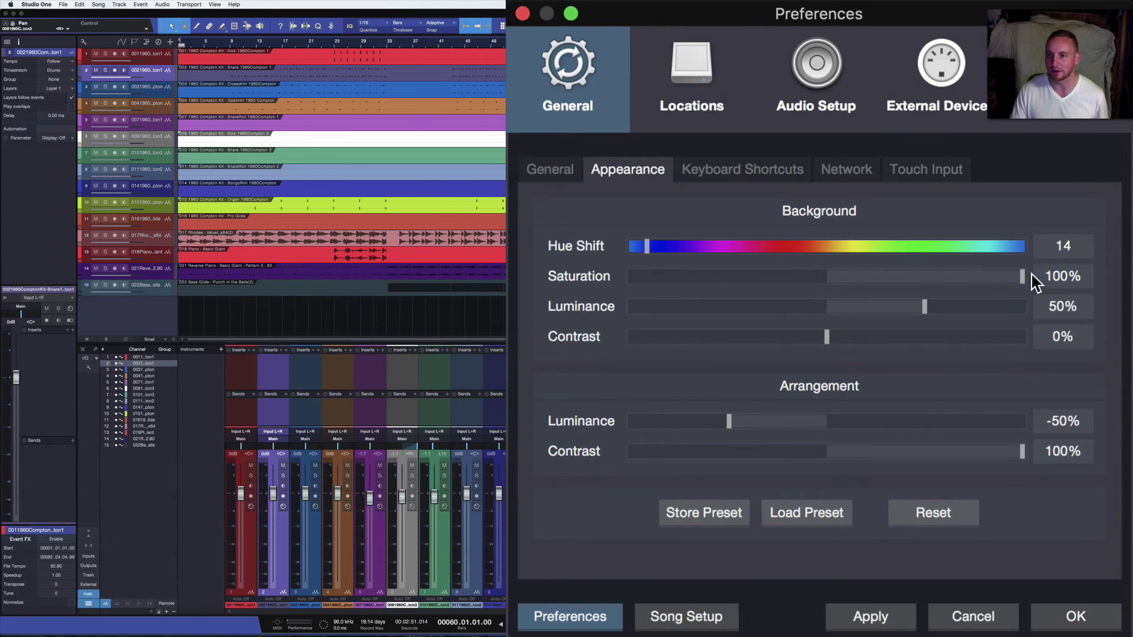
pyautogui.click(812, 255)
pyautogui.moveTo(812, 256); pyautogui.dragTo(886, 260)
pyautogui.moveTo(1027, 281); pyautogui.dragTo(633, 316)
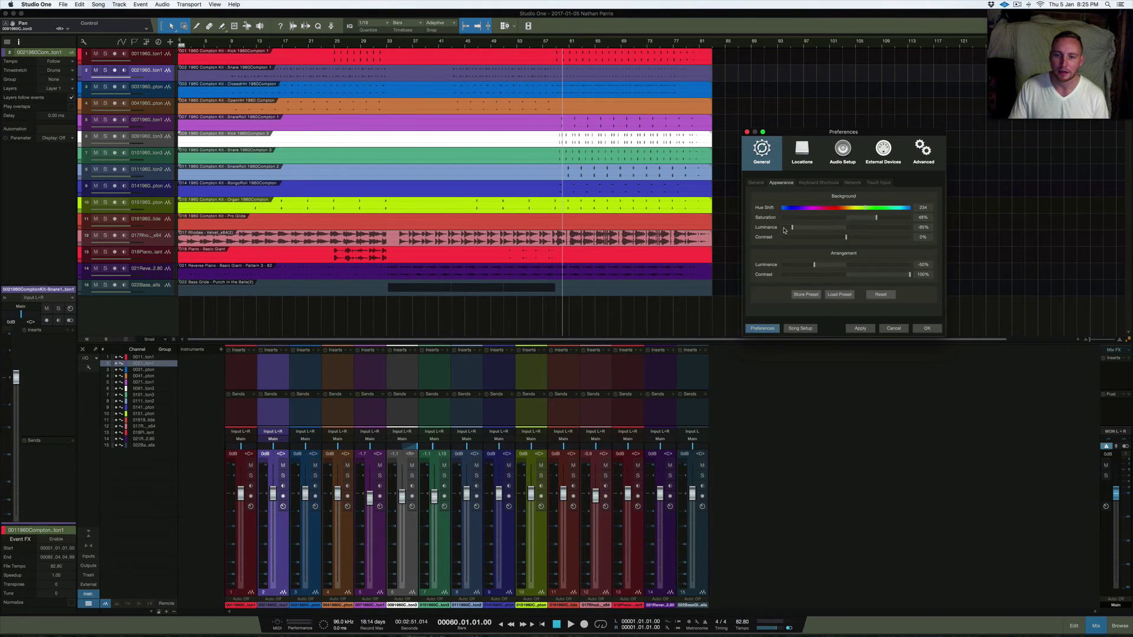
# Drag background luminance to -80% and fine-tune background contrast to 9%.
pyautogui.moveTo(784, 231); pyautogui.dragTo(795, 230)
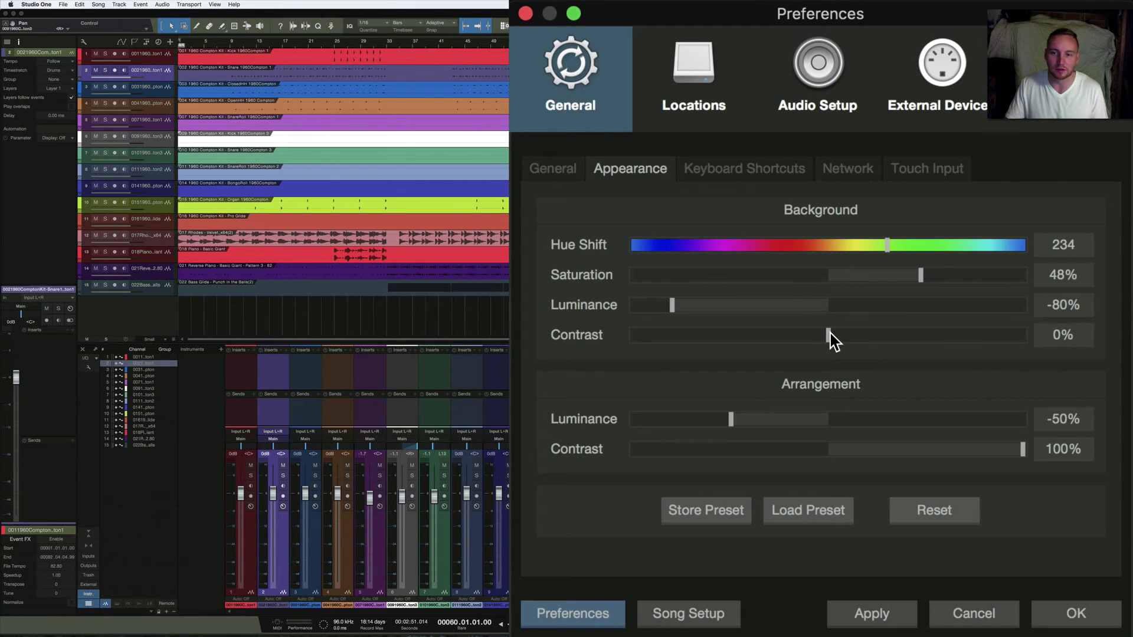
pyautogui.moveTo(830, 332); pyautogui.dragTo(1117, 340)
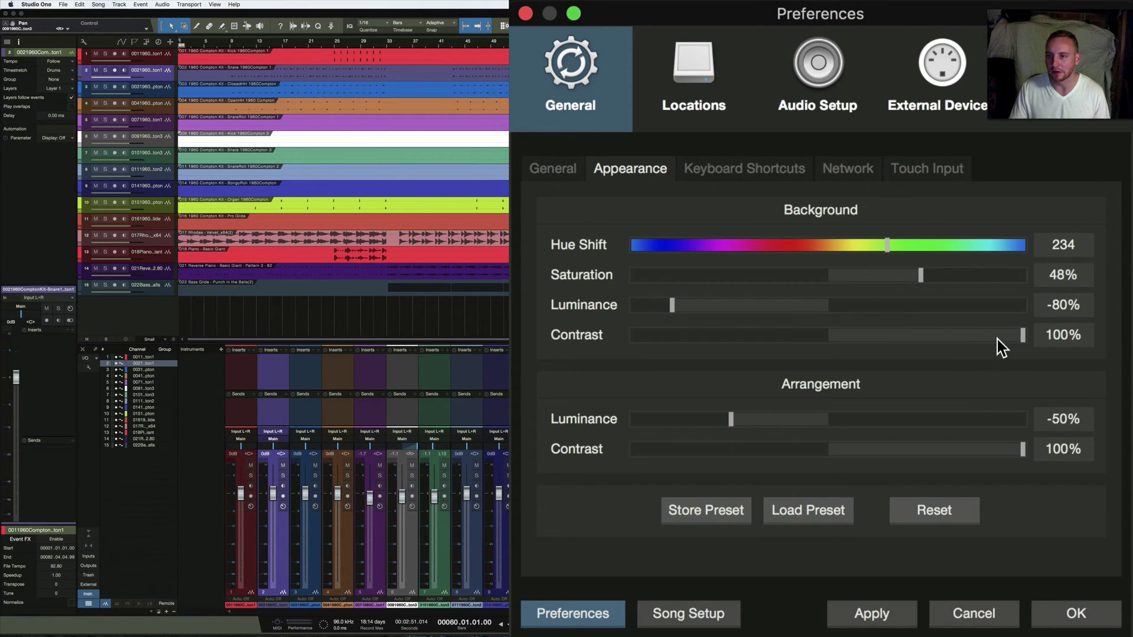
pyautogui.moveTo(1012, 334); pyautogui.dragTo(778, 335)
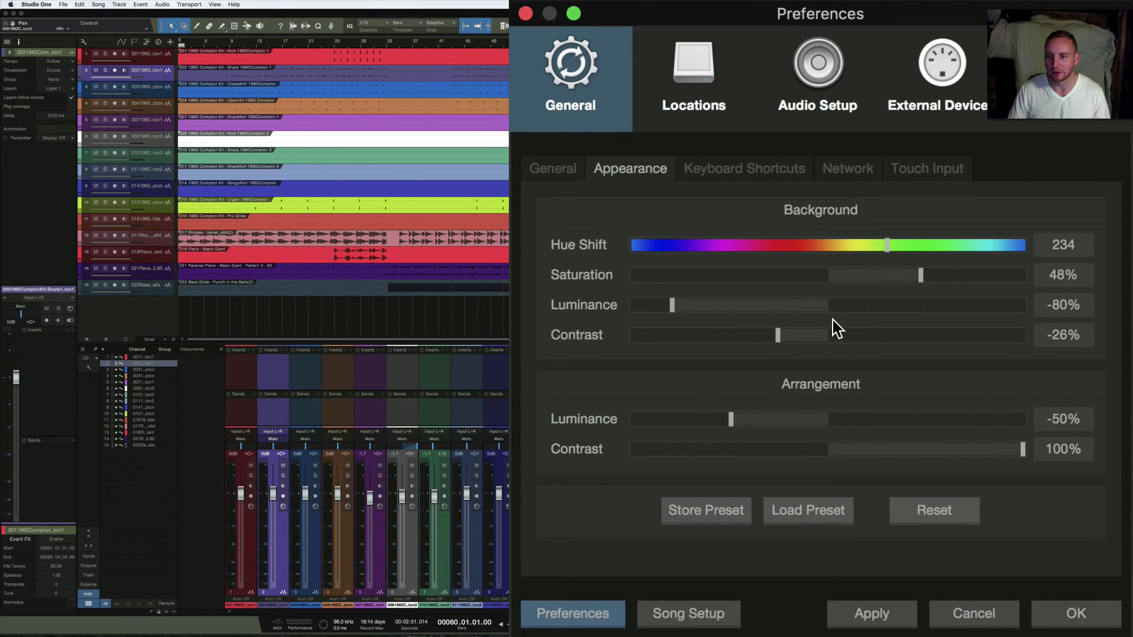
pyautogui.click(792, 335)
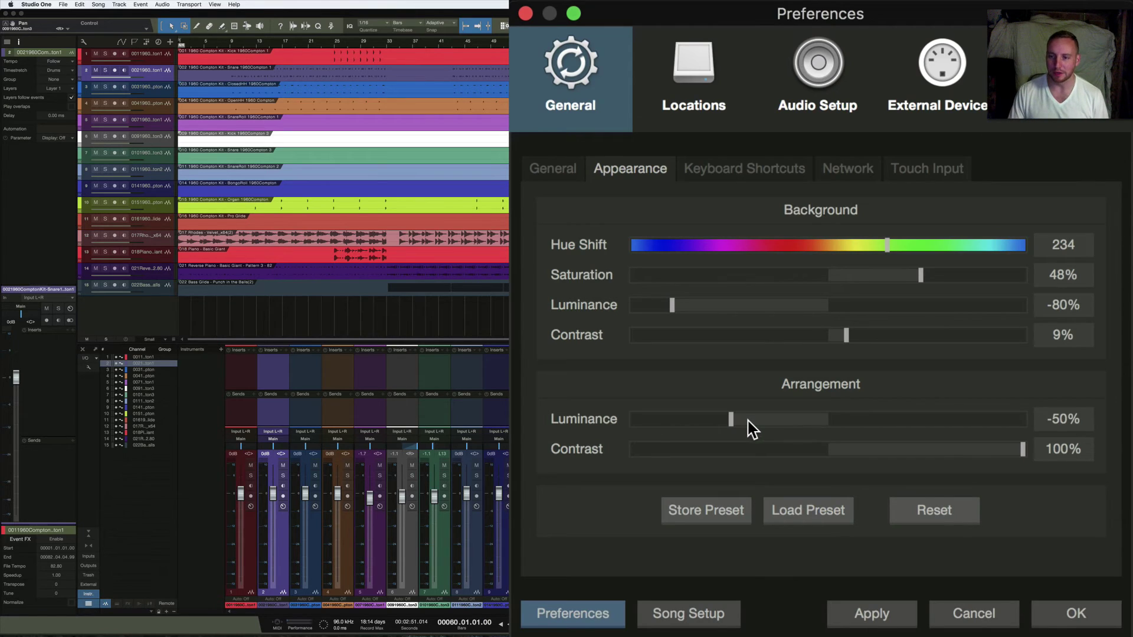
# Set arrangement luminance to -86% and adjust arrangement contrast, ending at 100%.
pyautogui.moveTo(867, 425); pyautogui.dragTo(1030, 425)
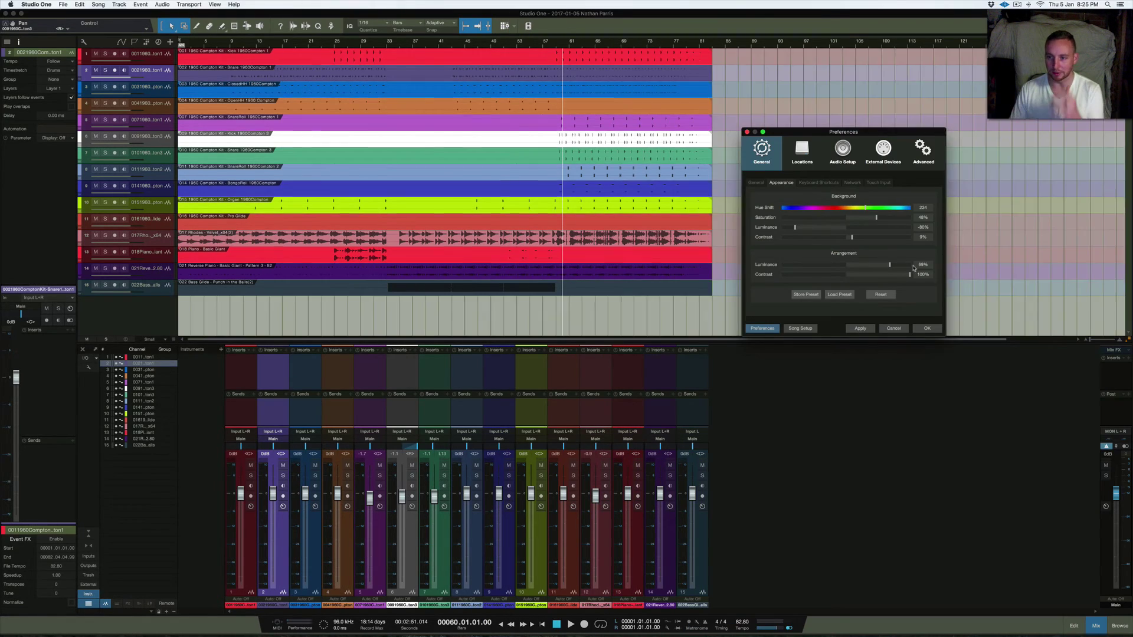
pyautogui.moveTo(913, 267); pyautogui.dragTo(903, 269)
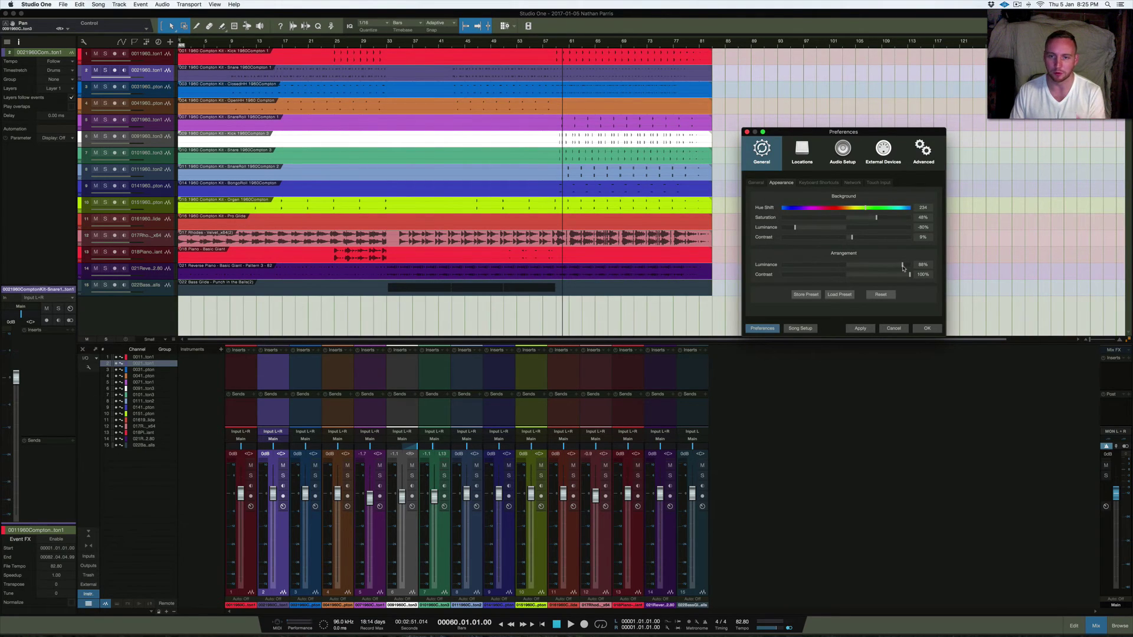
pyautogui.moveTo(808, 269); pyautogui.dragTo(804, 267)
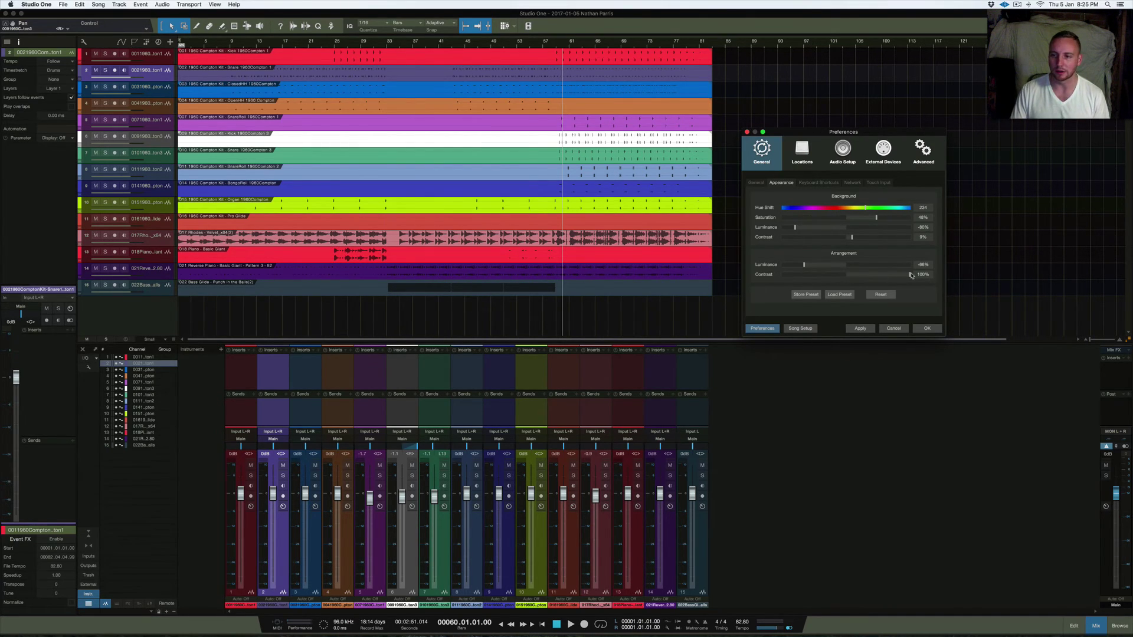
pyautogui.moveTo(899, 277); pyautogui.dragTo(780, 277)
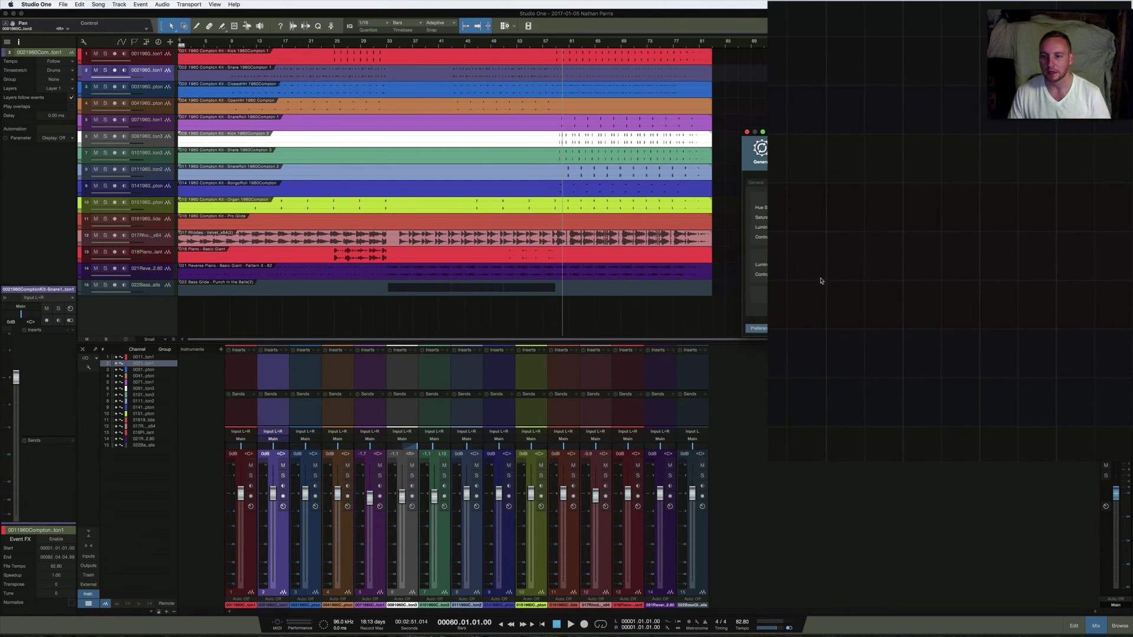
pyautogui.moveTo(833, 278); pyautogui.dragTo(924, 277)
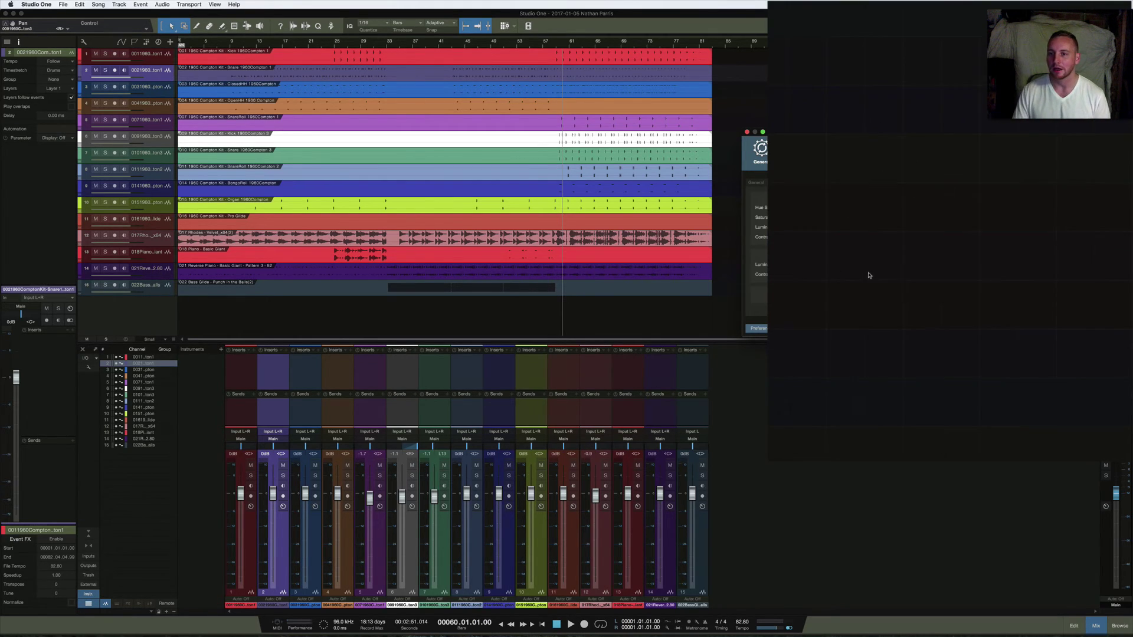
# Cancel the Store Preset dialog, then reset all appearance values to 0.
pyautogui.click(806, 294)
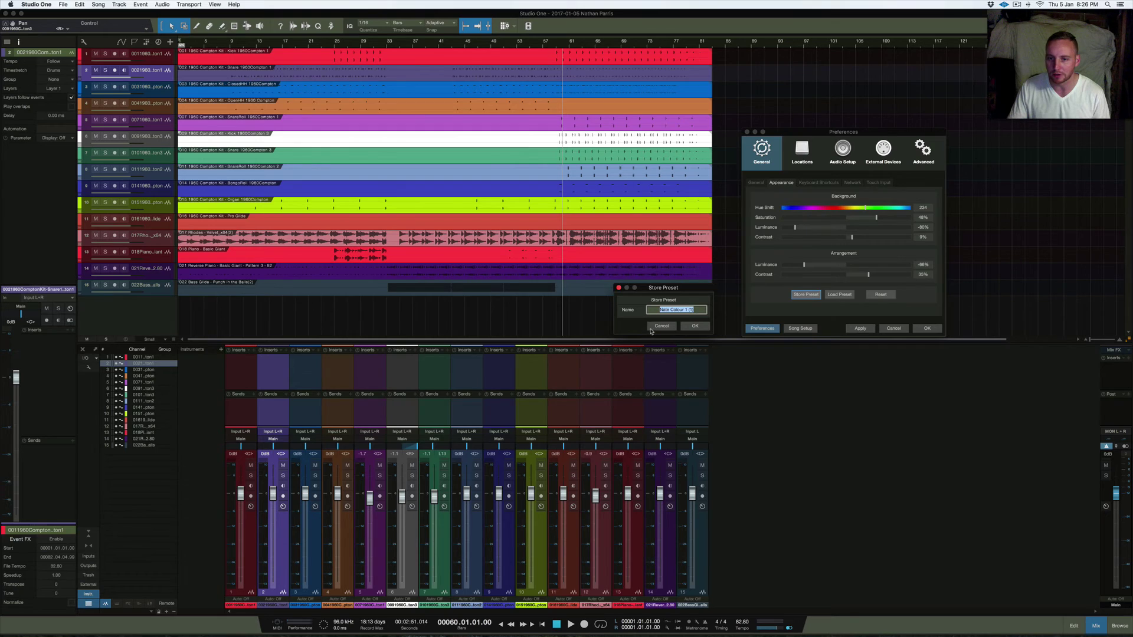
pyautogui.click(654, 328)
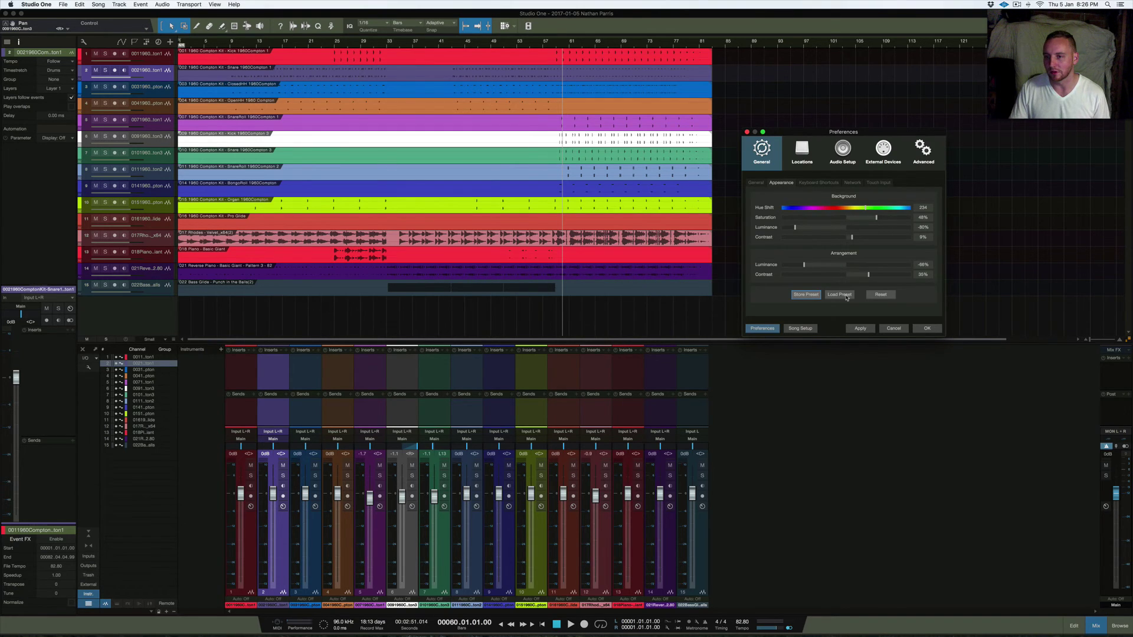
pyautogui.click(881, 296)
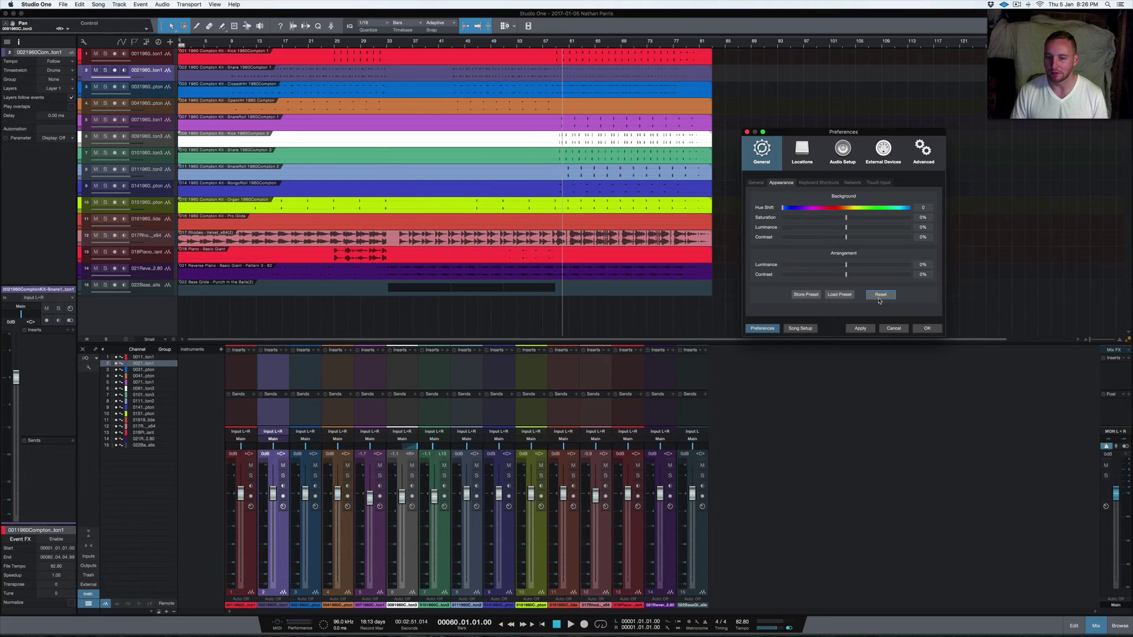
# Load the saved personal preset: hue shift 170, saturation 77%, luminance 90%.
pyautogui.click(843, 295)
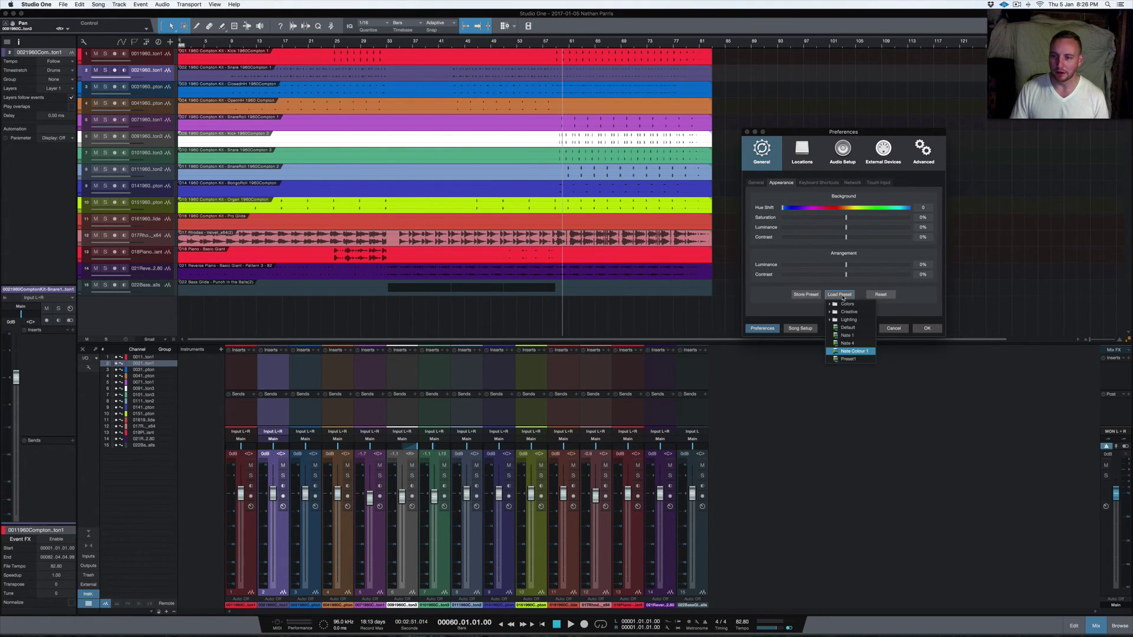
pyautogui.click(857, 352)
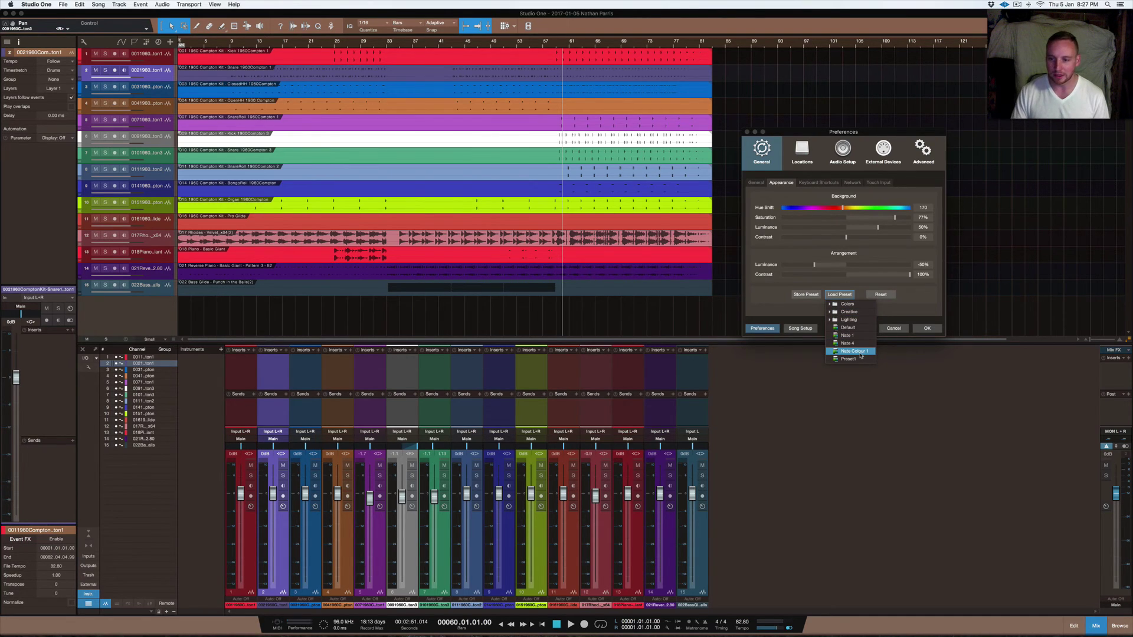
pyautogui.click(897, 331)
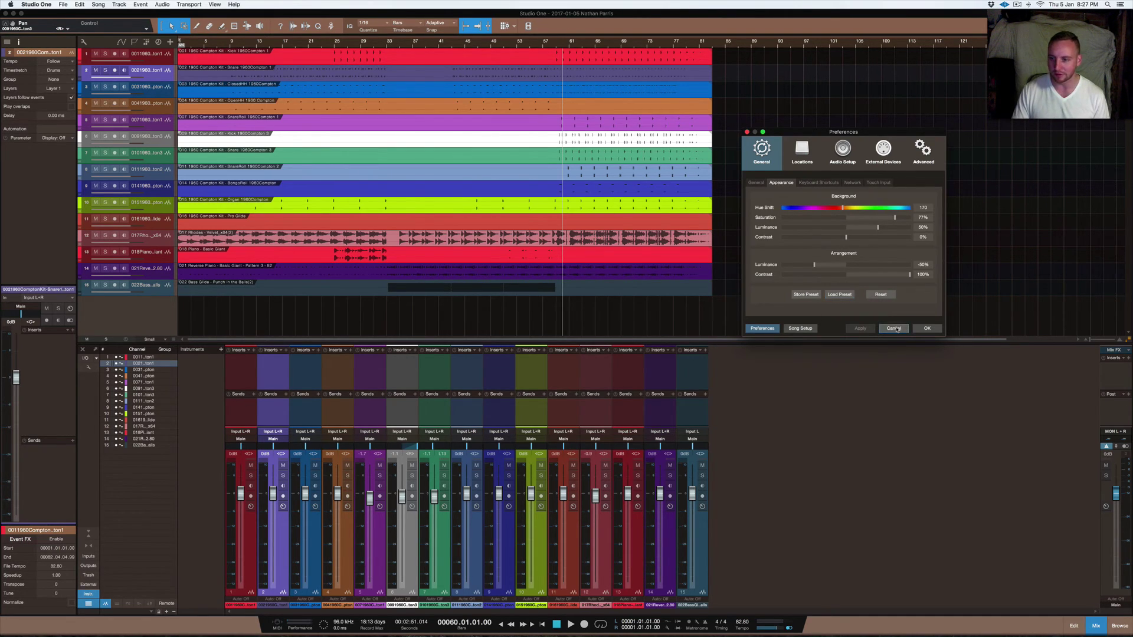
# Cancel the Preferences dialog without applying changes.
pyautogui.click(897, 329)
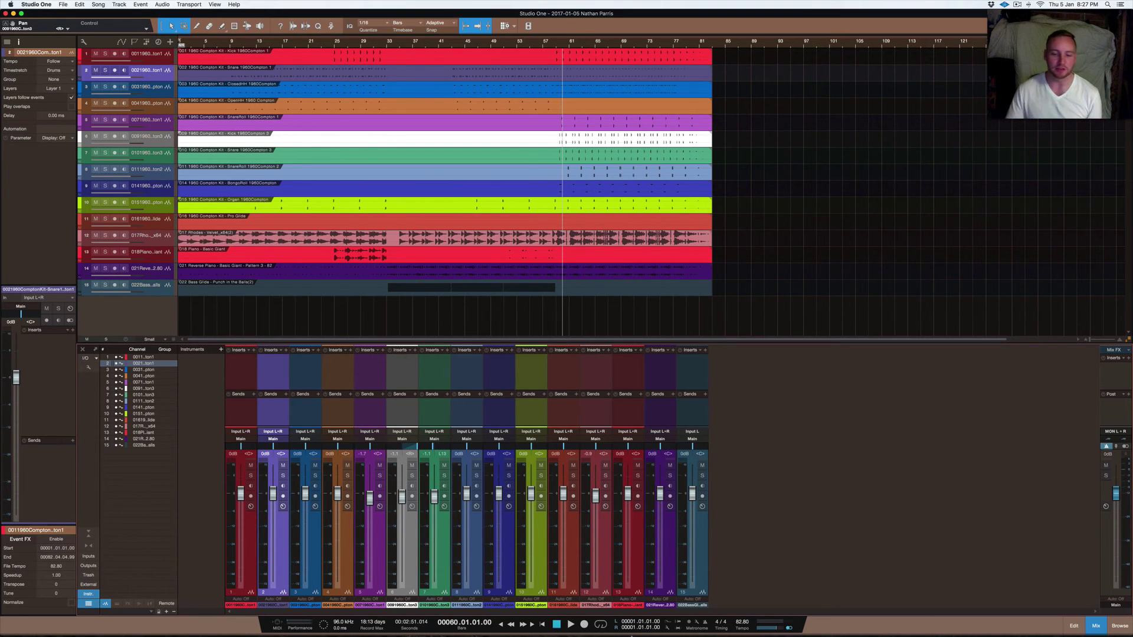
pyautogui.click(519, 625)
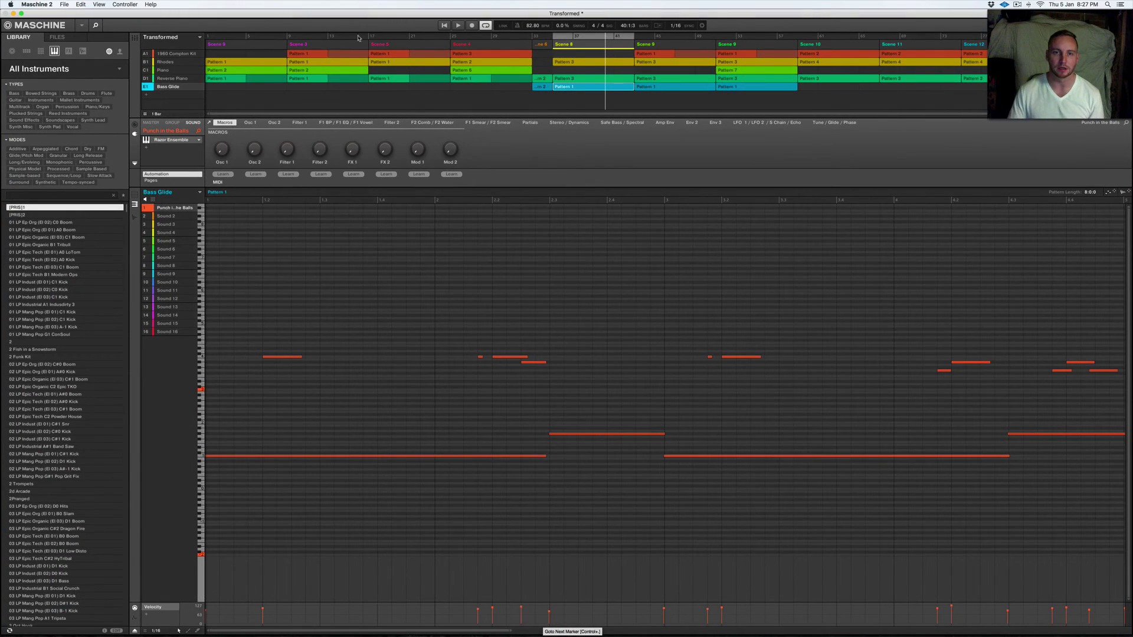